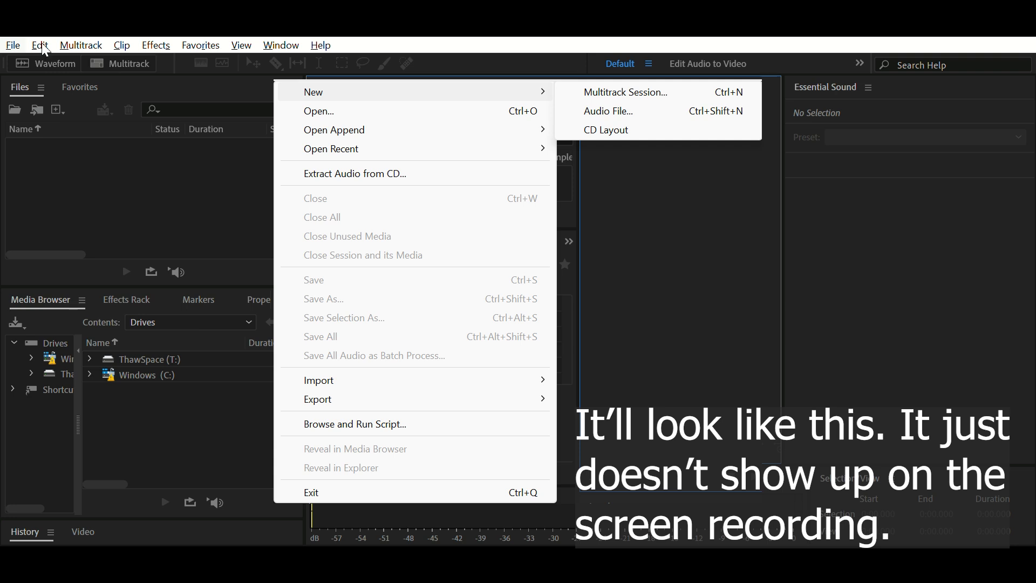
Step: Create a new audio file named Test and record a voice clip about 3.5 seconds long
{"action": "left_click", "coordinate": [341, 67]}
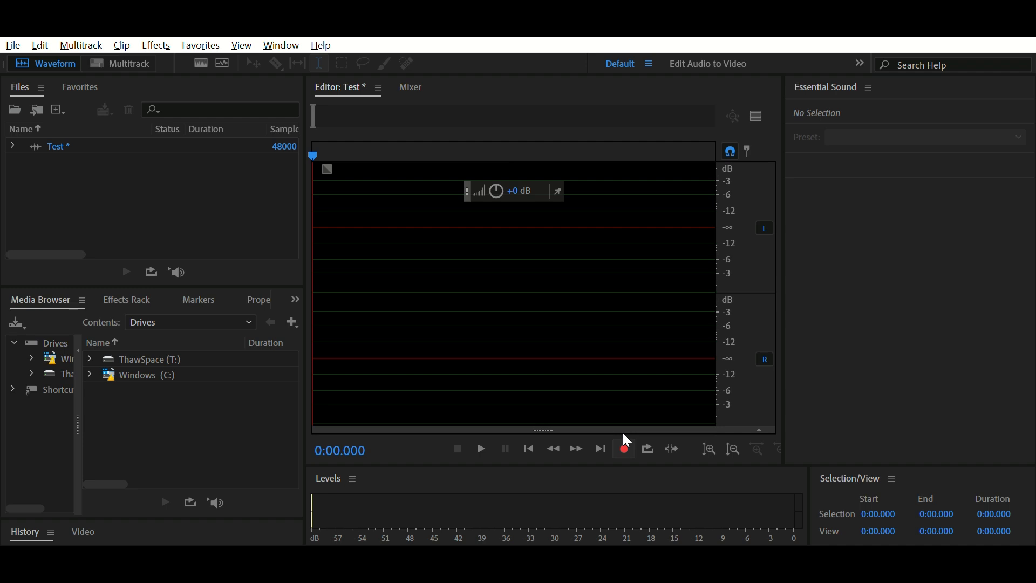
{"action": "left_click", "coordinate": [626, 440]}
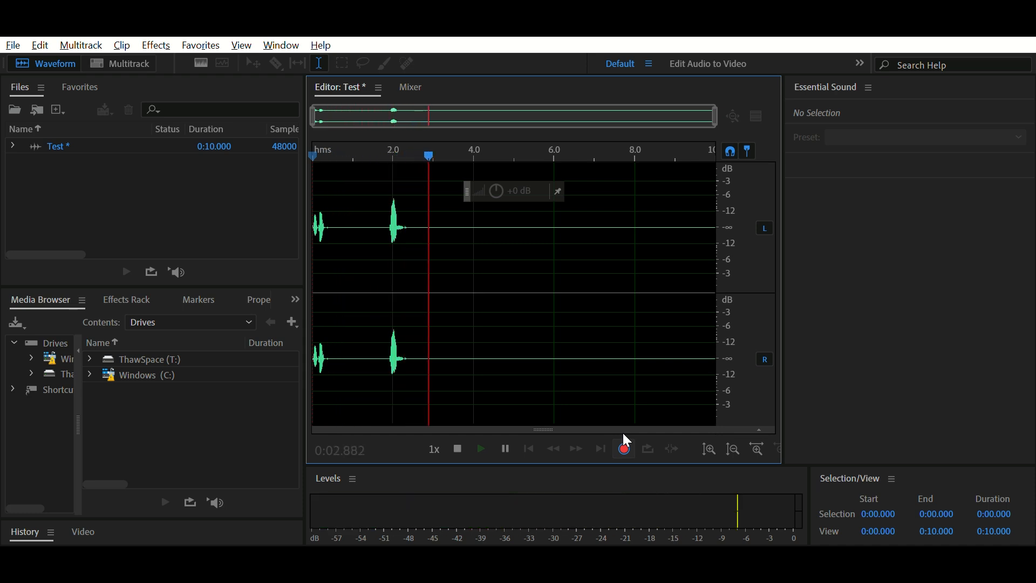
{"action": "left_click", "coordinate": [625, 439]}
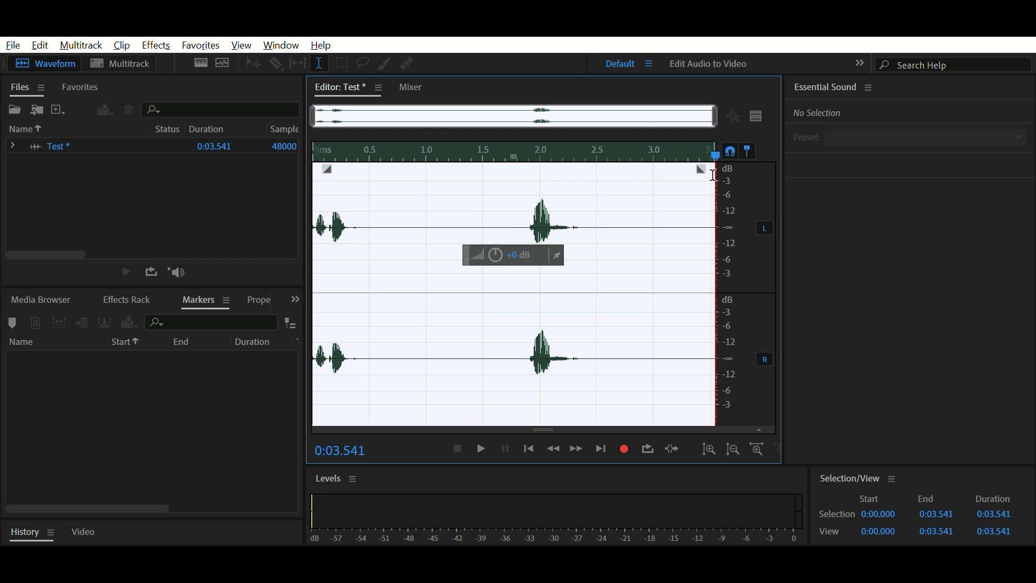
Step: Create a new multitrack session named Test Multitrack and look through its tracks
{"action": "key", "text": "alt+f"}
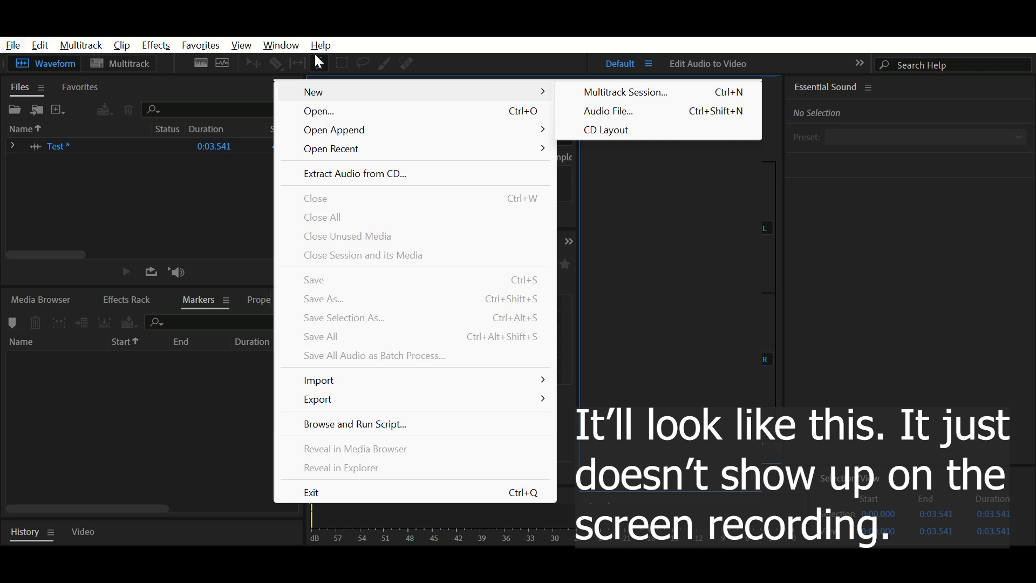
{"action": "left_click", "coordinate": [338, 58]}
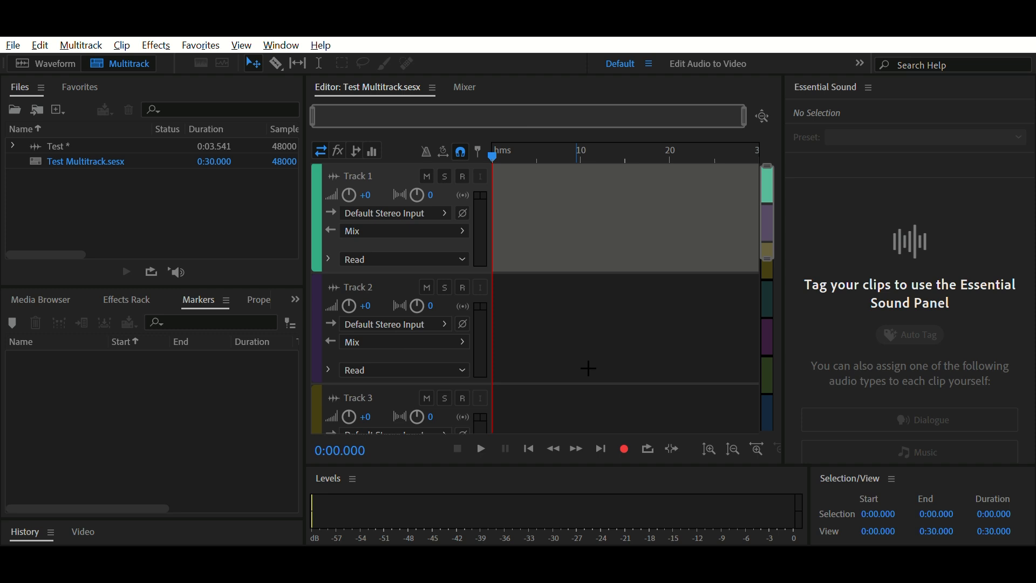
{"action": "scroll", "coordinate": [558, 213], "scroll_direction": "down", "scroll_amount": 2}
{"action": "scroll", "coordinate": [557, 213], "scroll_direction": "up", "scroll_amount": 2}
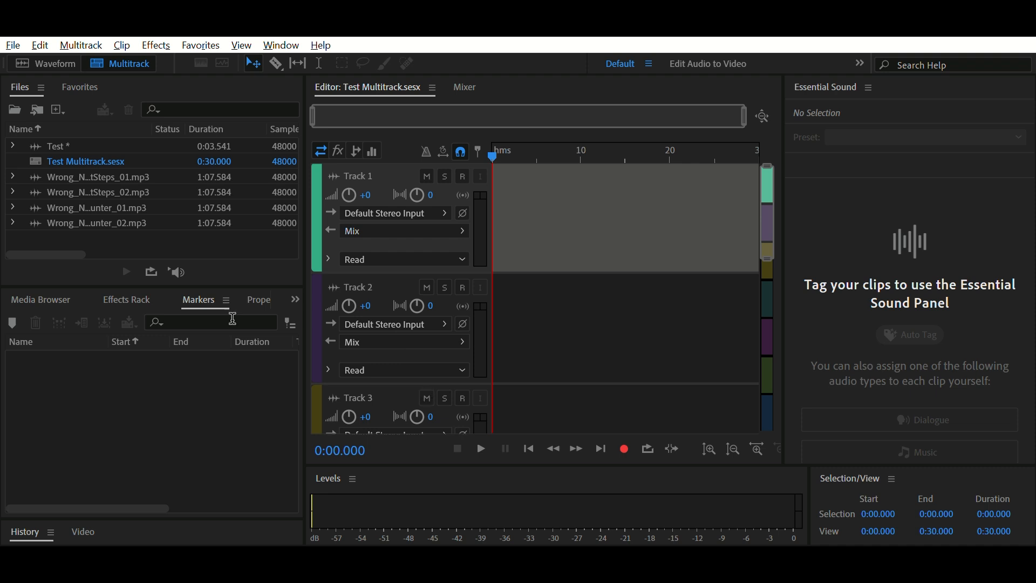
Step: Place the Wrong_Number_EOF_006_SFX_FootSteps_01 clip at the start of Track 1
{"action": "left_click", "coordinate": [128, 159]}
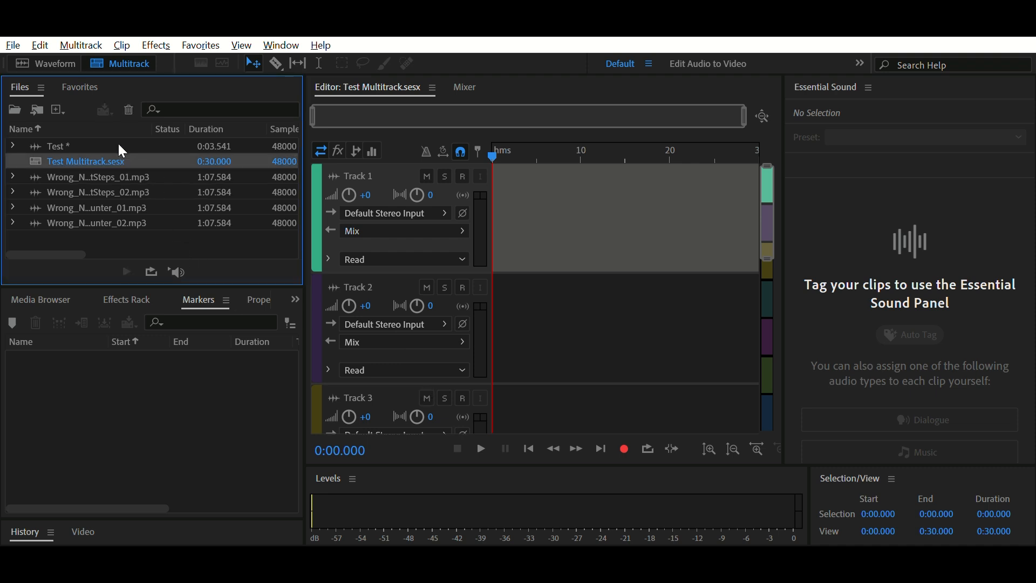
{"action": "left_click", "coordinate": [54, 139]}
{"action": "left_click_drag", "start_coordinate": [115, 139], "coordinate": [102, 134]}
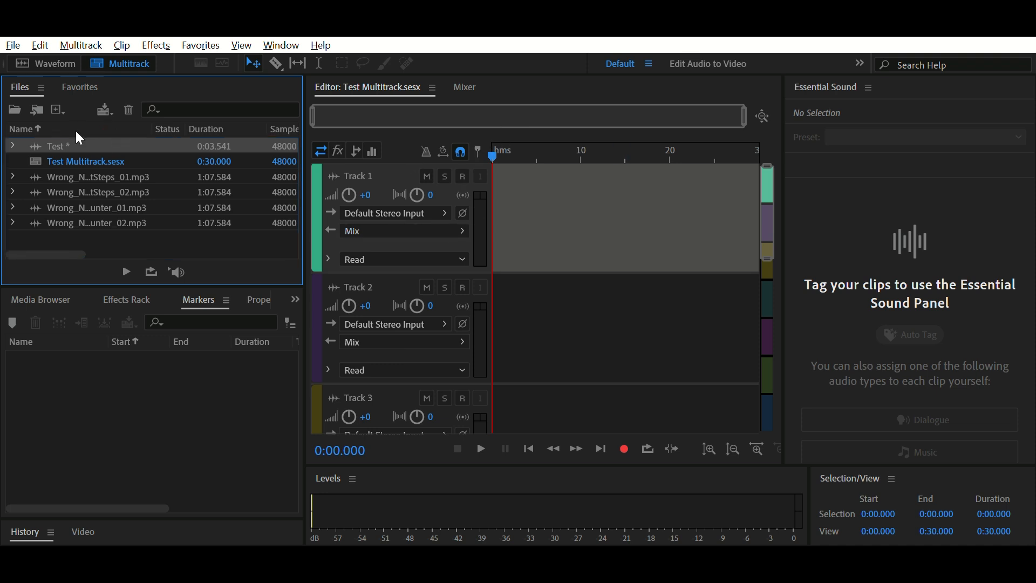
{"action": "left_click", "coordinate": [65, 171]}
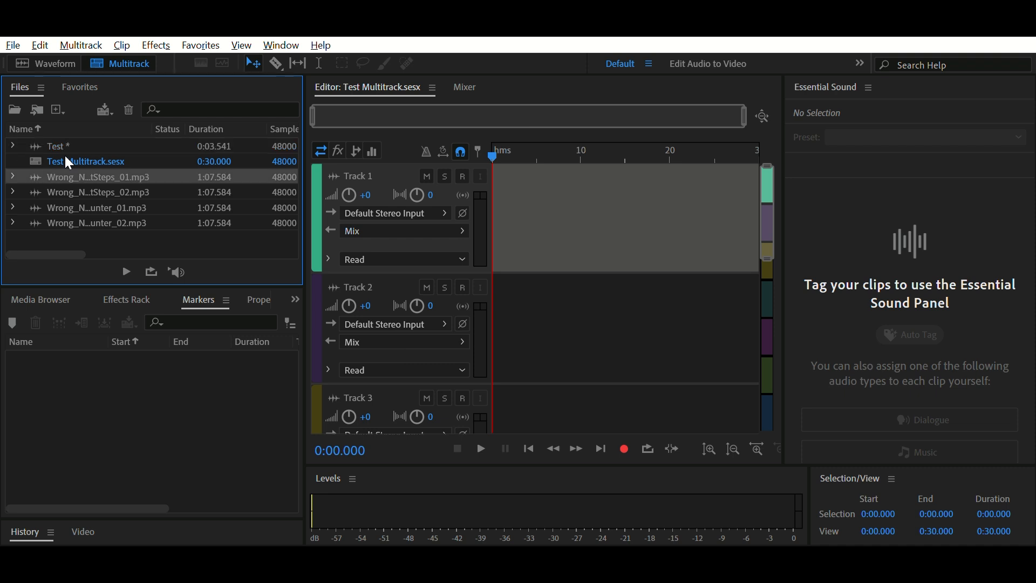
{"action": "left_click", "coordinate": [61, 188]}
{"action": "left_click_drag", "start_coordinate": [65, 171], "coordinate": [494, 203]}
{"action": "left_click", "coordinate": [590, 302]}
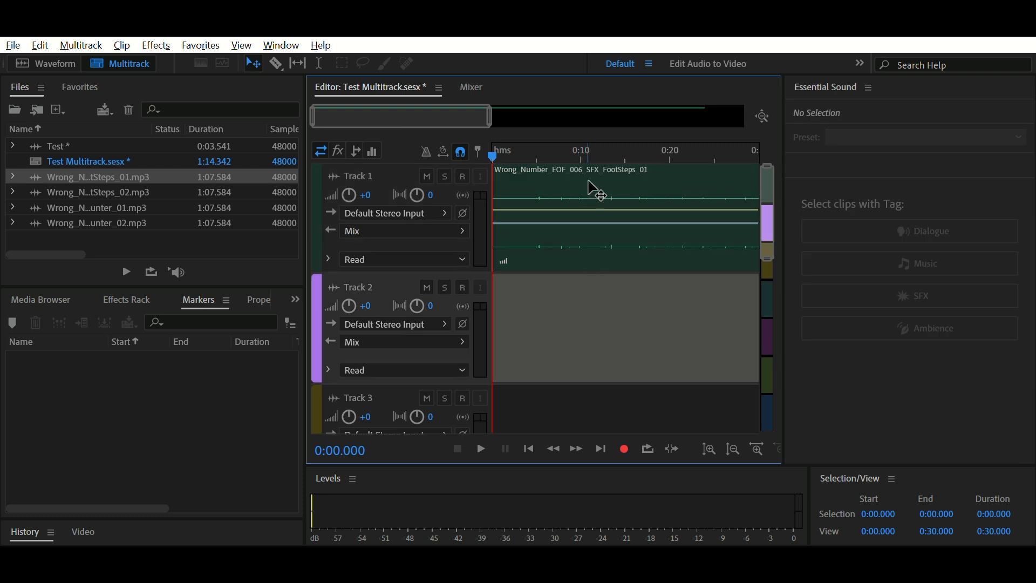
Step: Examine the multitrack timeline and its tracks at different zoom levels and track heights
{"action": "key", "text": "backslash"}
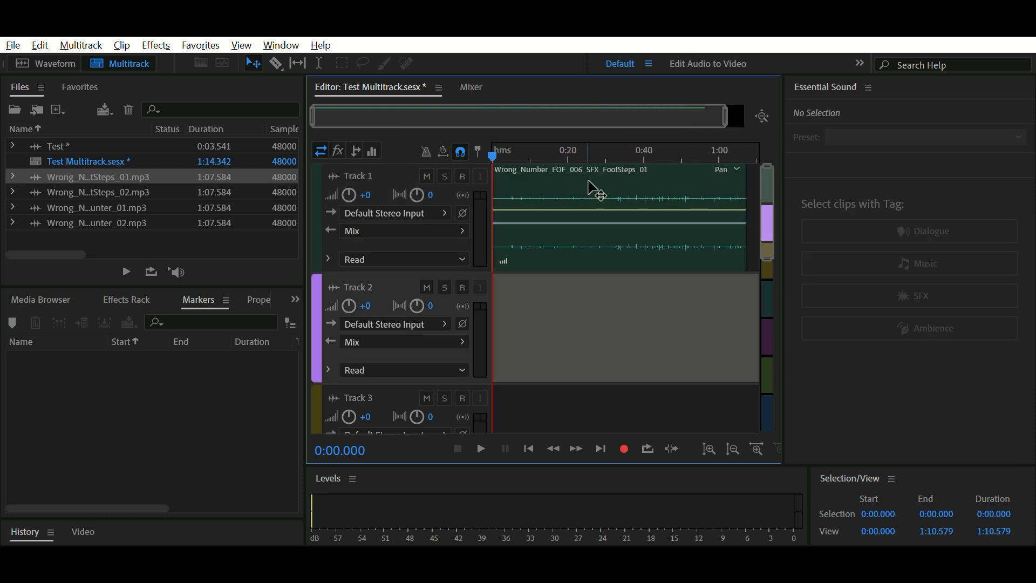
{"action": "key", "text": "equal"}
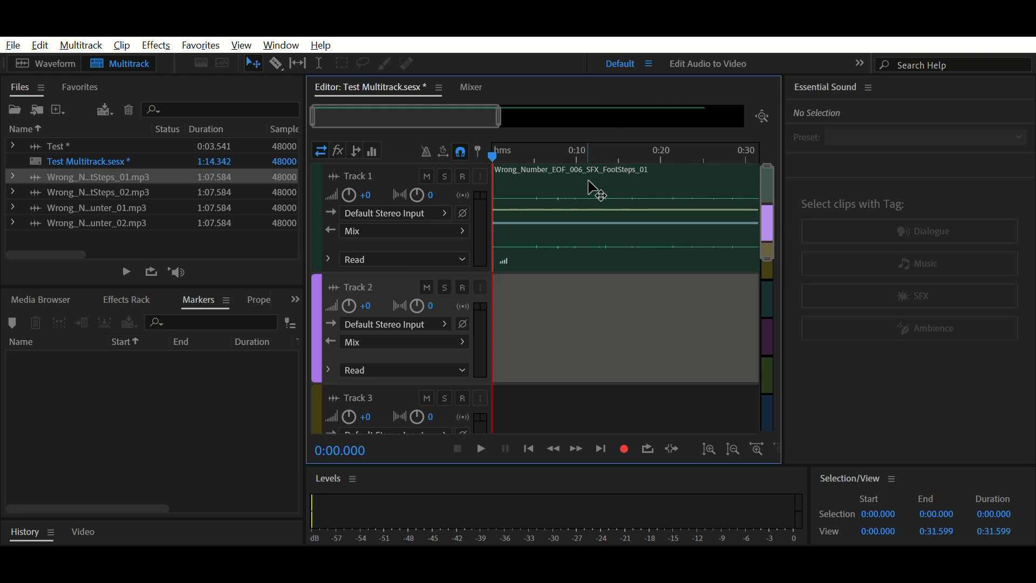
{"action": "key", "text": "backslash"}
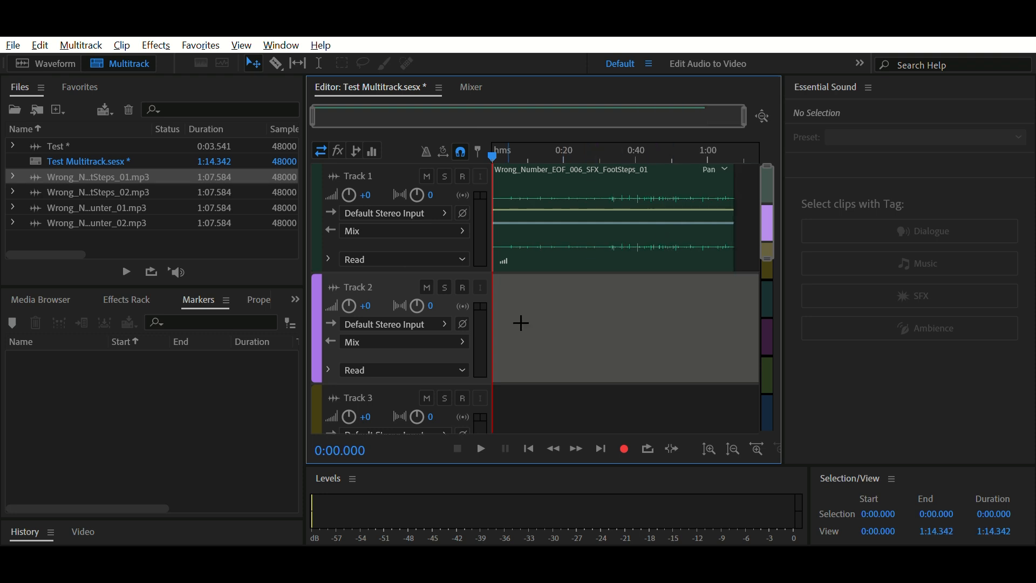
{"action": "scroll", "coordinate": [438, 303], "scroll_direction": "down", "scroll_amount": 5}
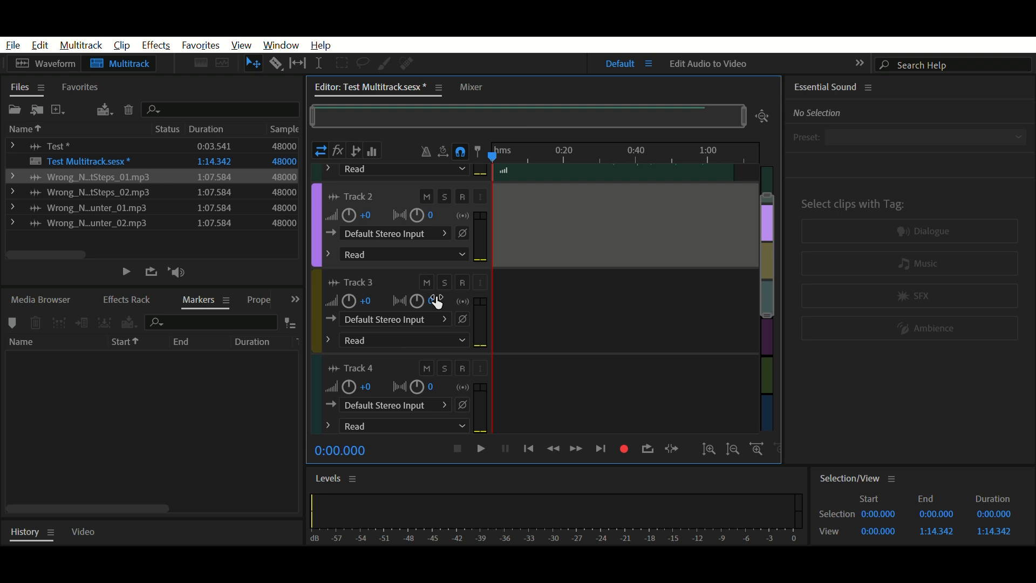
{"action": "scroll", "coordinate": [438, 303], "scroll_direction": "down", "scroll_amount": 6}
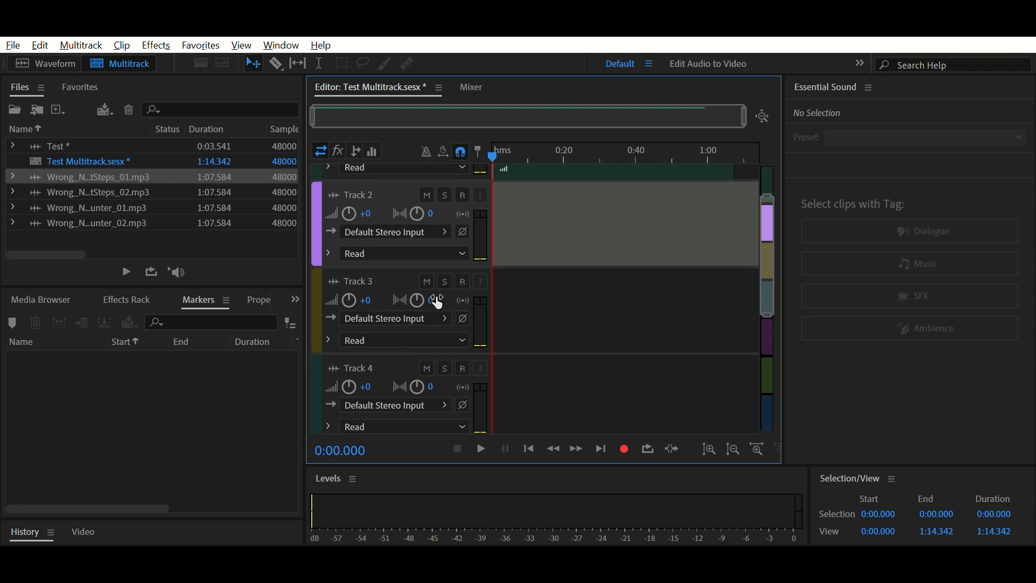
{"action": "scroll", "coordinate": [365, 209], "scroll_direction": "up", "scroll_amount": 6}
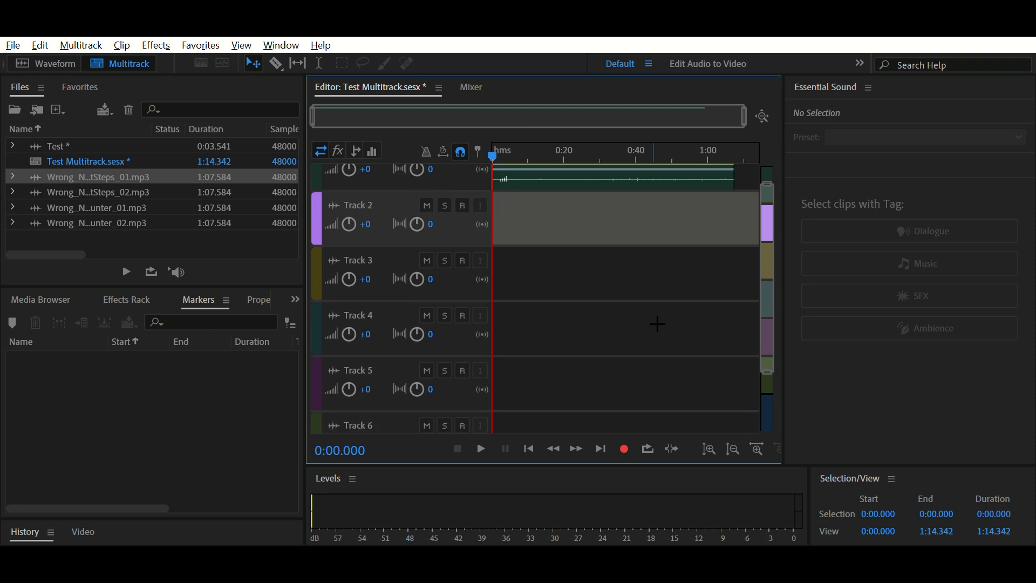
{"action": "scroll", "coordinate": [620, 356], "scroll_direction": "down", "scroll_amount": 3}
{"action": "scroll", "coordinate": [621, 357], "scroll_direction": "up", "scroll_amount": 4}
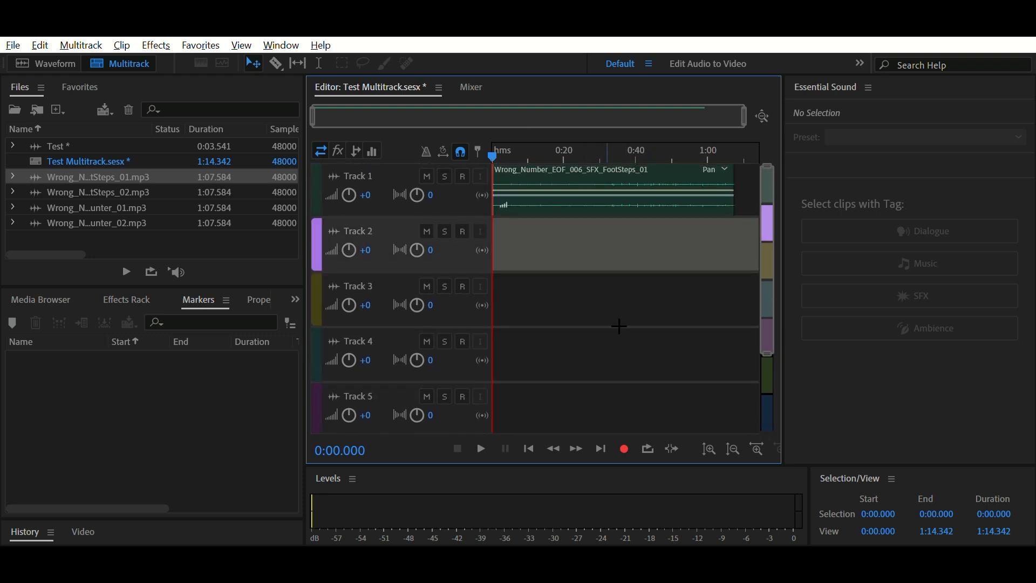
{"action": "scroll", "coordinate": [650, 281], "scroll_direction": "down", "scroll_amount": 2}
{"action": "scroll", "coordinate": [650, 281], "scroll_direction": "up", "scroll_amount": 2}
{"action": "scroll", "coordinate": [650, 281], "scroll_direction": "down", "scroll_amount": 1}
{"action": "scroll", "coordinate": [649, 280], "scroll_direction": "up", "scroll_amount": 1}
{"action": "scroll", "coordinate": [636, 222], "scroll_direction": "up", "scroll_amount": 1}
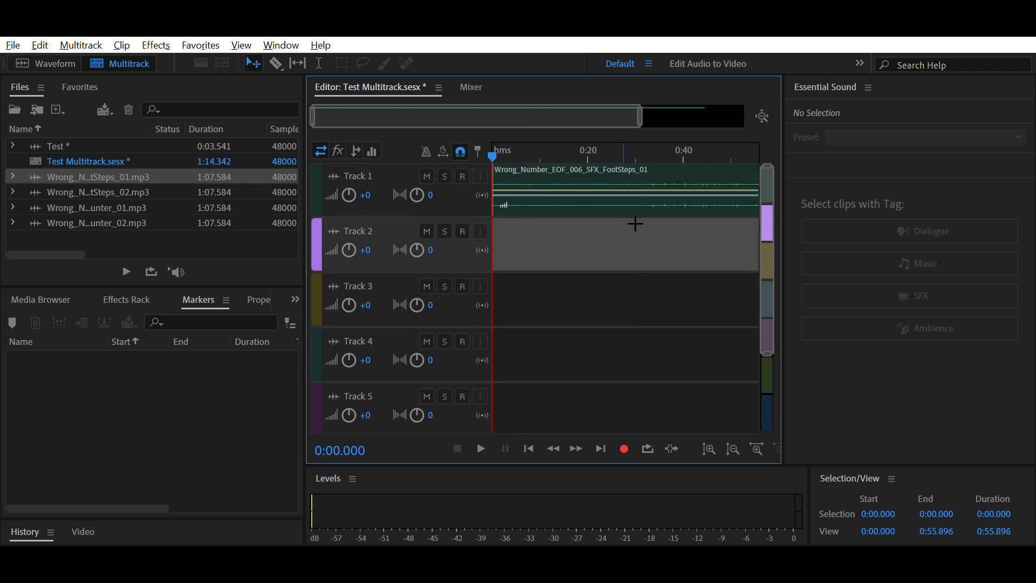
{"action": "scroll", "coordinate": [388, 245], "scroll_direction": "up", "scroll_amount": 3, "text": "alt"}
{"action": "scroll", "coordinate": [601, 243], "scroll_direction": "down", "scroll_amount": 1}
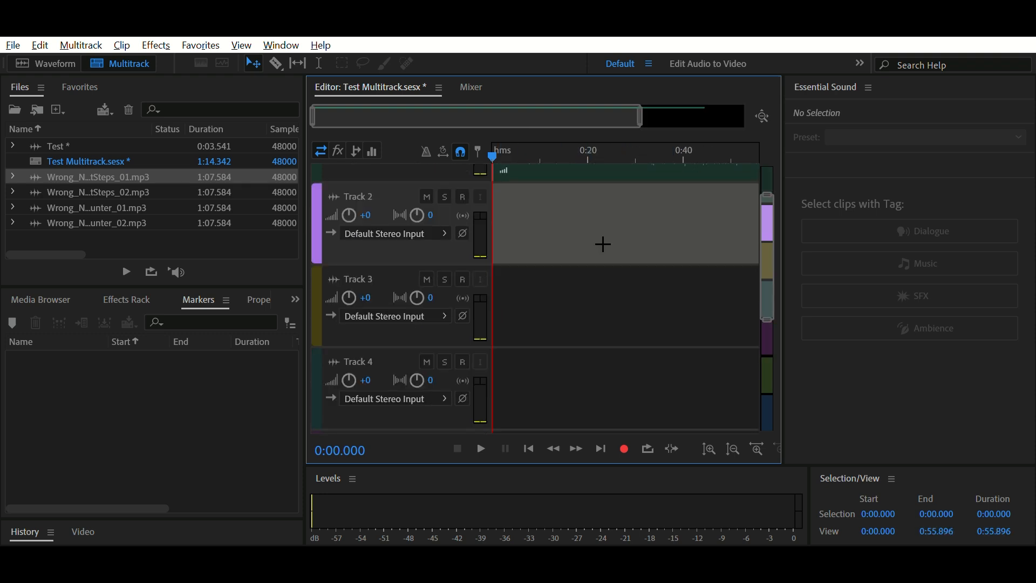
Step: Place the Wrong_Number_EOF_006_SFX_FootSteps_02 clip at the start of Track 2
{"action": "scroll", "coordinate": [601, 243], "scroll_direction": "up", "scroll_amount": 2}
{"action": "left_click_drag", "start_coordinate": [106, 192], "coordinate": [496, 280]}
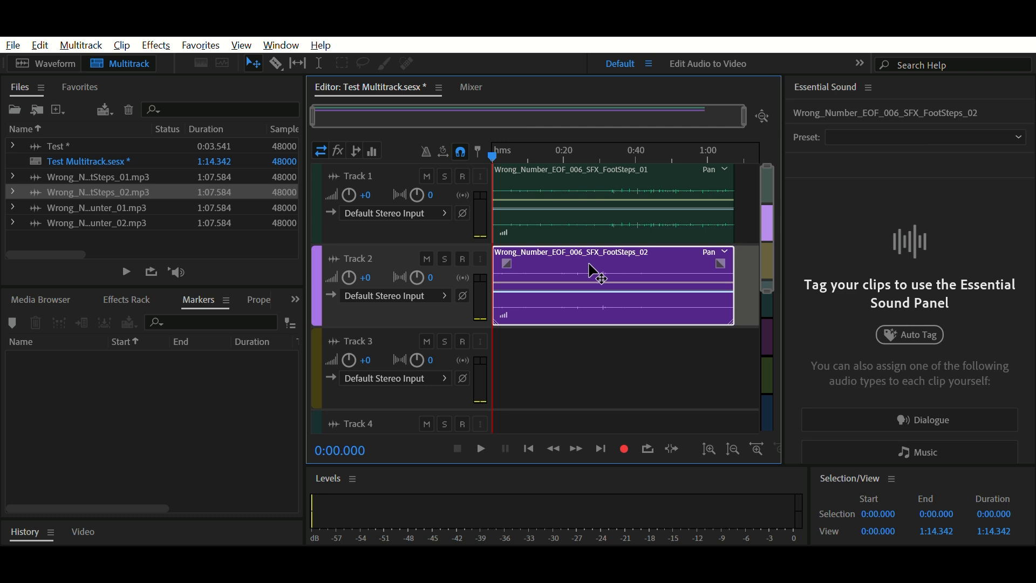
Step: Trim the end of the FootSteps_02 clip to about 52 seconds and pan Track 2 to L0.8
{"action": "left_click", "coordinate": [581, 223]}
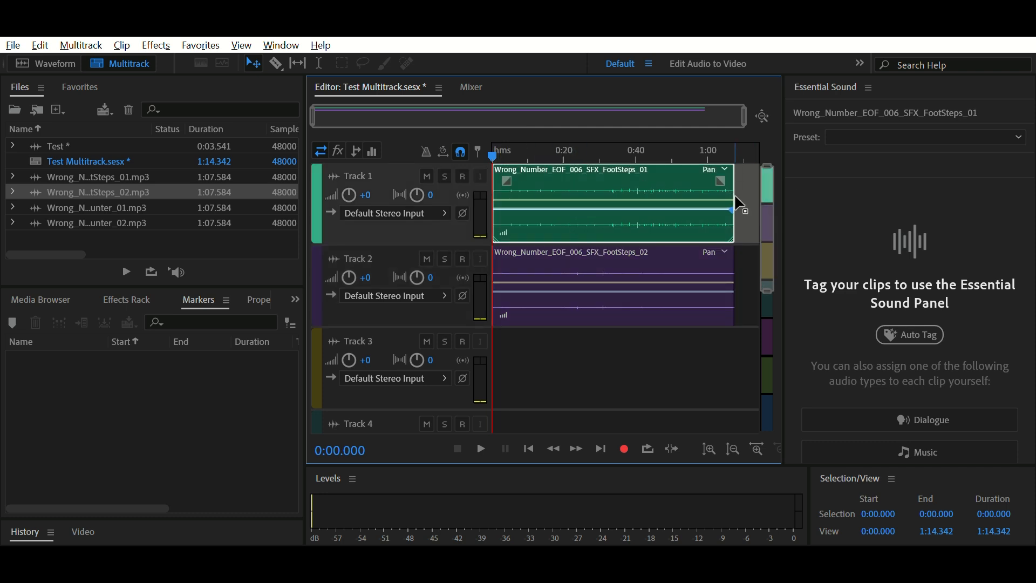
{"action": "mouse_move", "coordinate": [736, 203]}
{"action": "left_mouse_down"}
{"action": "mouse_move", "coordinate": [613, 203]}
{"action": "mouse_move", "coordinate": [740, 204]}
{"action": "left_mouse_up"}
{"action": "left_click_drag", "start_coordinate": [741, 289], "coordinate": [679, 289]}
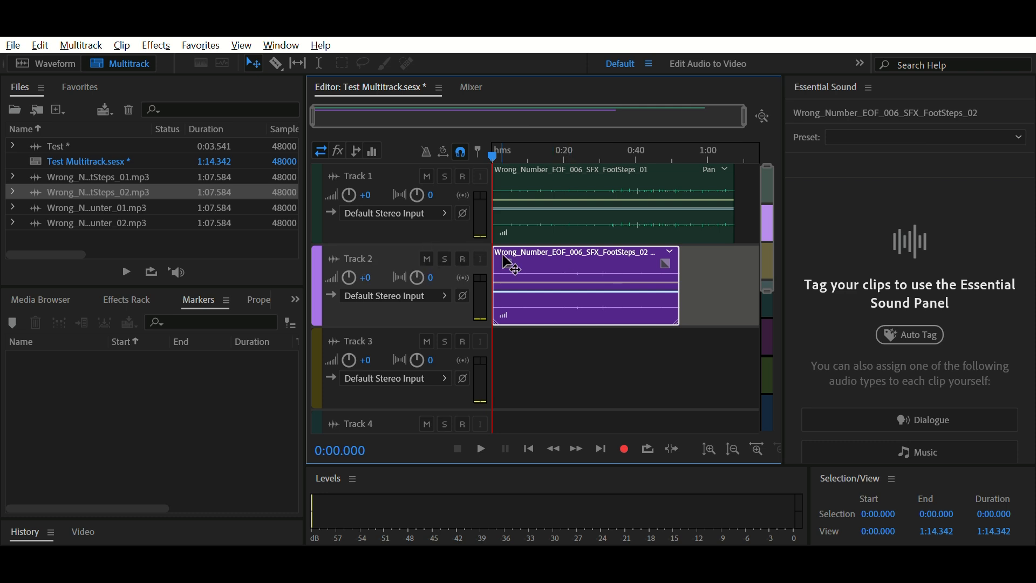
{"action": "mouse_move", "coordinate": [419, 275]}
{"action": "left_mouse_down"}
{"action": "mouse_move", "coordinate": [448, 266]}
{"action": "mouse_move", "coordinate": [479, 330]}
{"action": "mouse_move", "coordinate": [494, 321]}
{"action": "mouse_move", "coordinate": [413, 266]}
{"action": "left_mouse_up"}
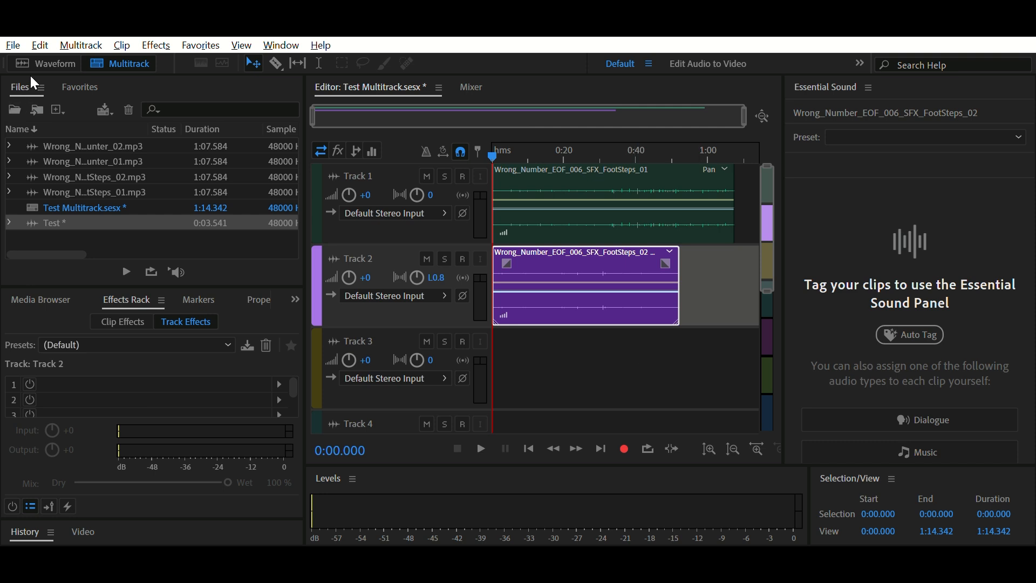
Step: Open the Test recording in the waveform editor
{"action": "left_click", "coordinate": [45, 64]}
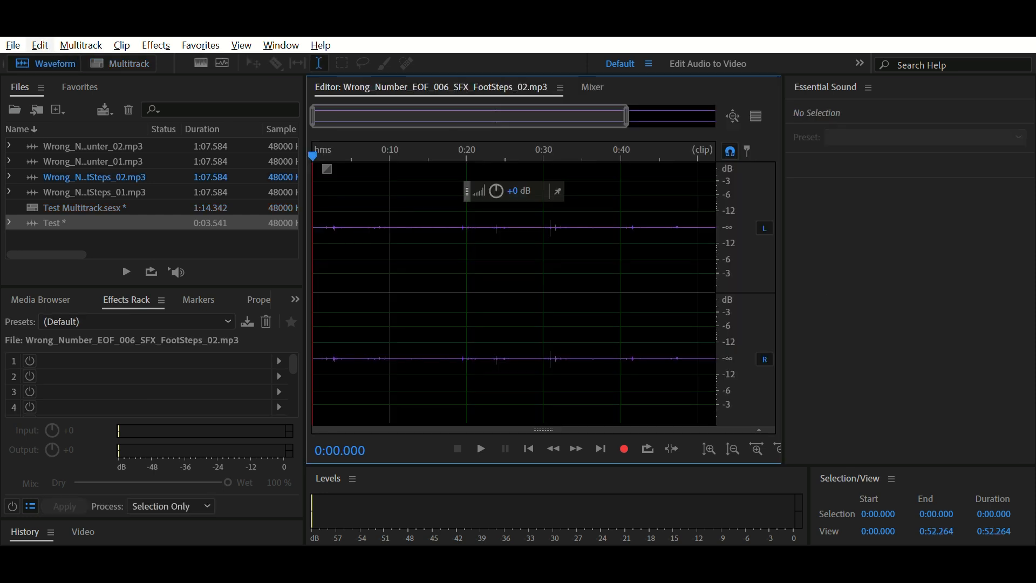
{"action": "double_click", "coordinate": [92, 220]}
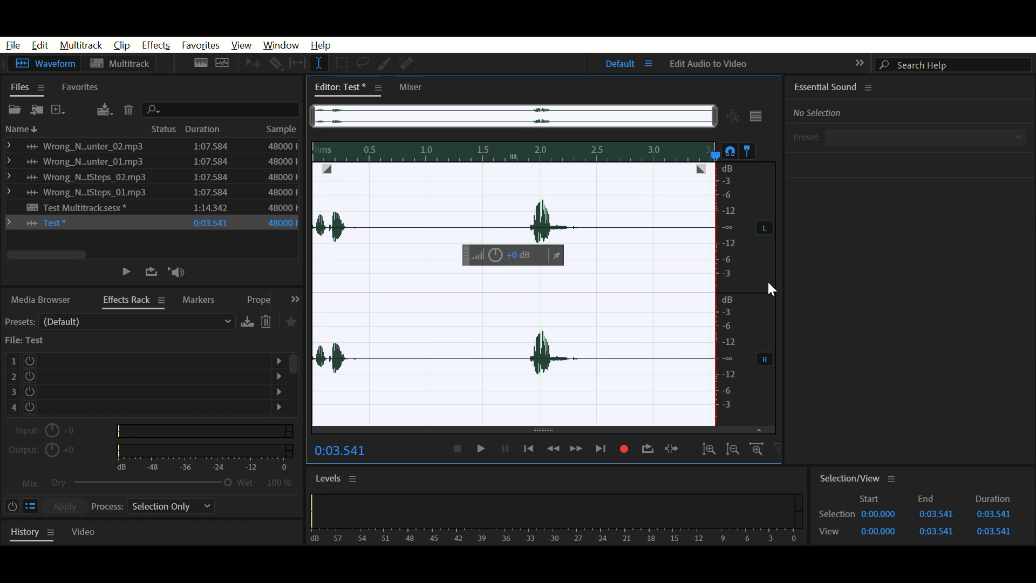
{"action": "double_click", "coordinate": [81, 144]}
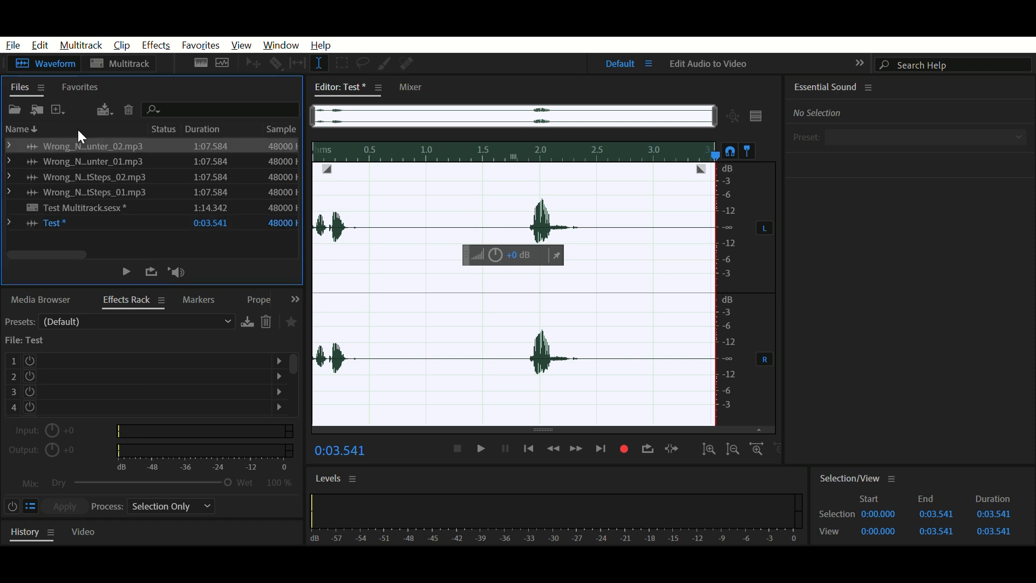
{"action": "double_click", "coordinate": [70, 219]}
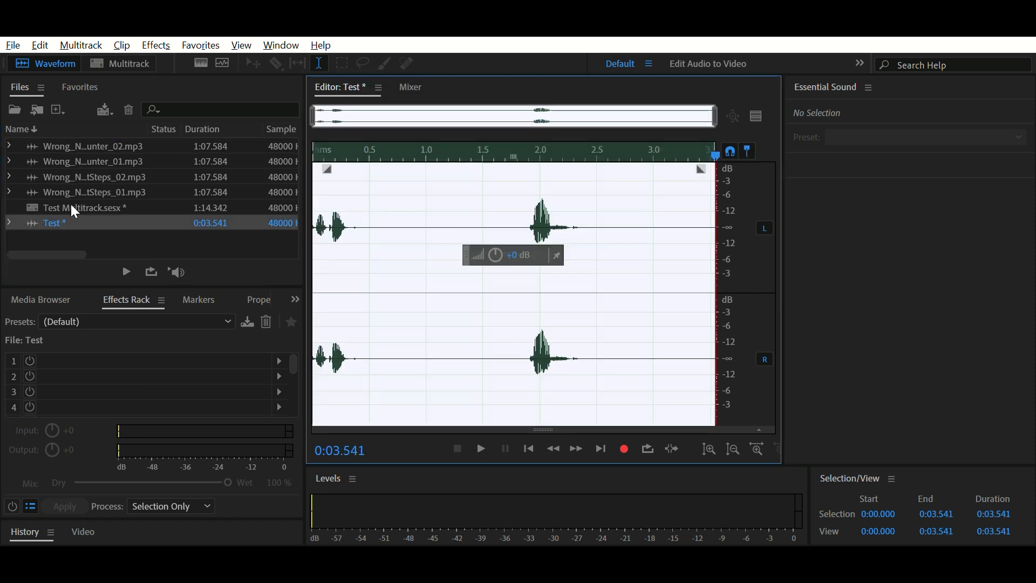
Step: Delete the silence from about 0.5 to 1.77 seconds, and from about 1.2 to 2.04 seconds in the shortened recording
{"action": "left_click_drag", "start_coordinate": [370, 220], "coordinate": [514, 226]}
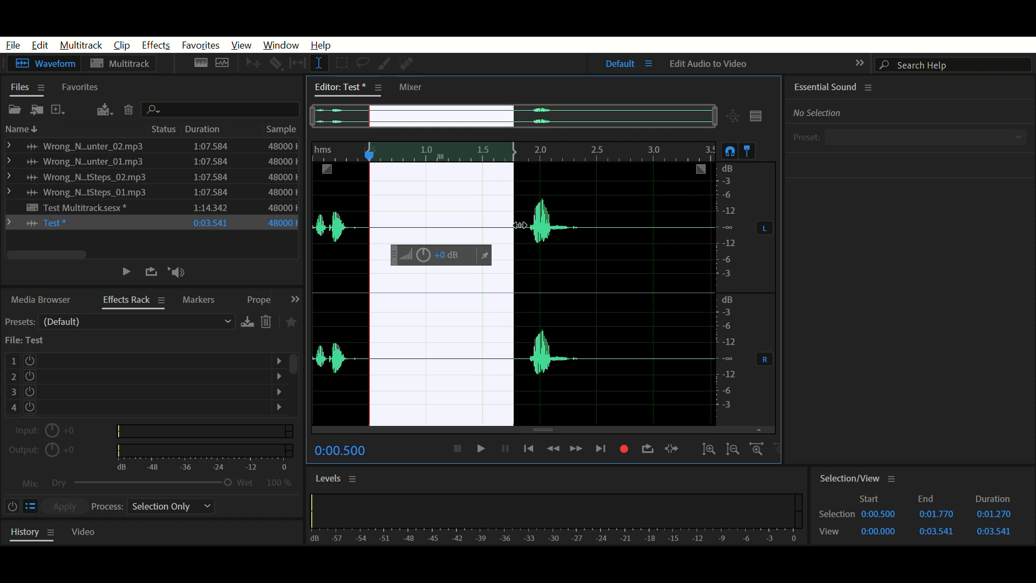
{"action": "key", "text": "Delete"}
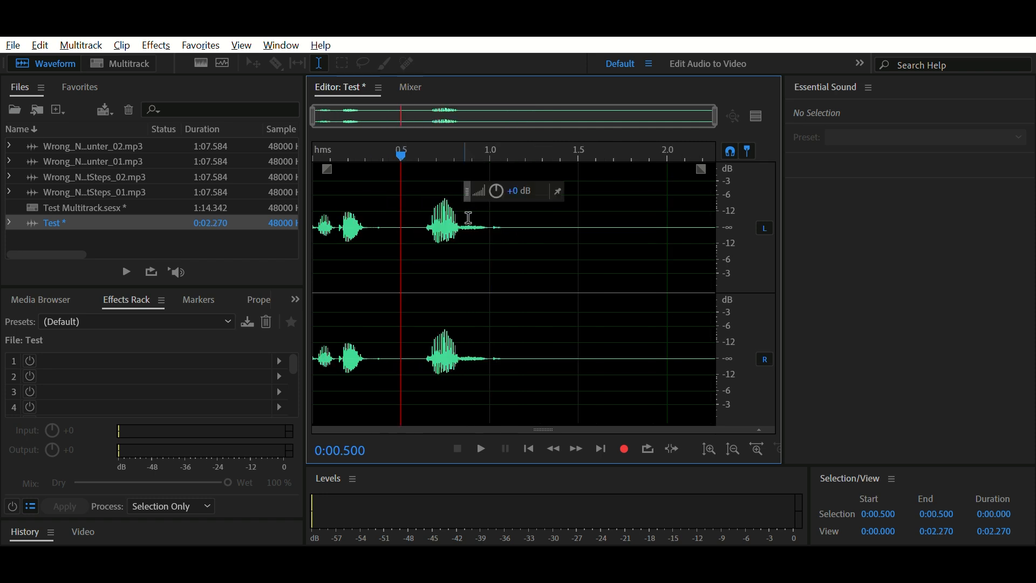
{"action": "left_click_drag", "start_coordinate": [525, 222], "coordinate": [673, 231]}
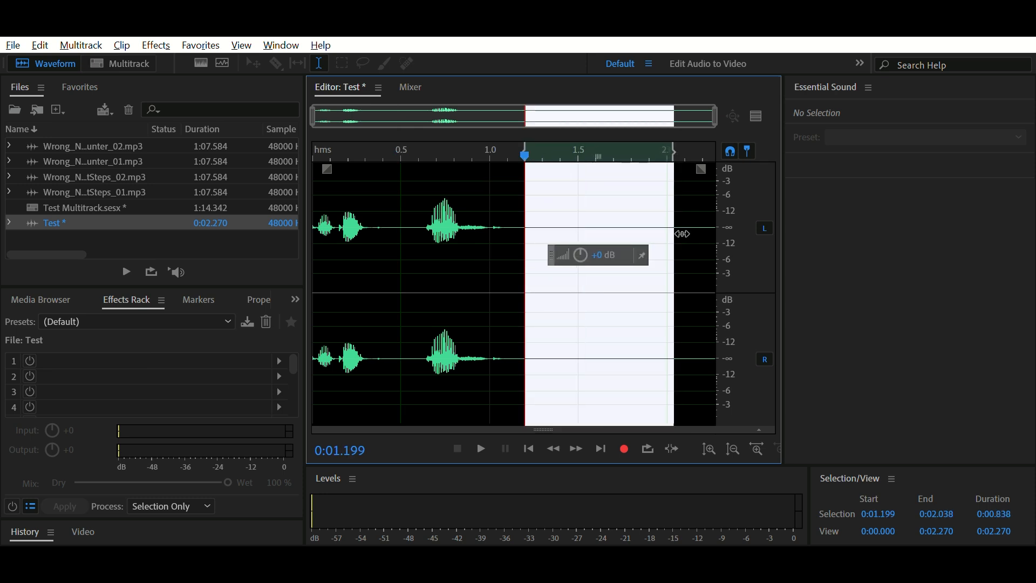
{"action": "key", "text": "Delete"}
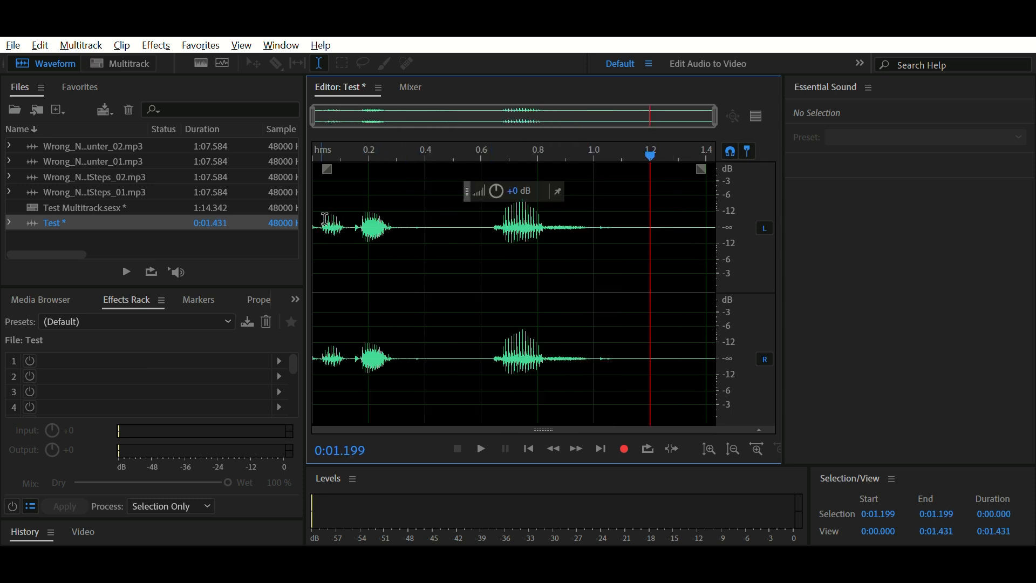
Step: Crop the Test recording to the spoken section, about 1.05 seconds long, and place the playhead at about 0.92 seconds
{"action": "left_click_drag", "start_coordinate": [319, 223], "coordinate": [615, 238]}
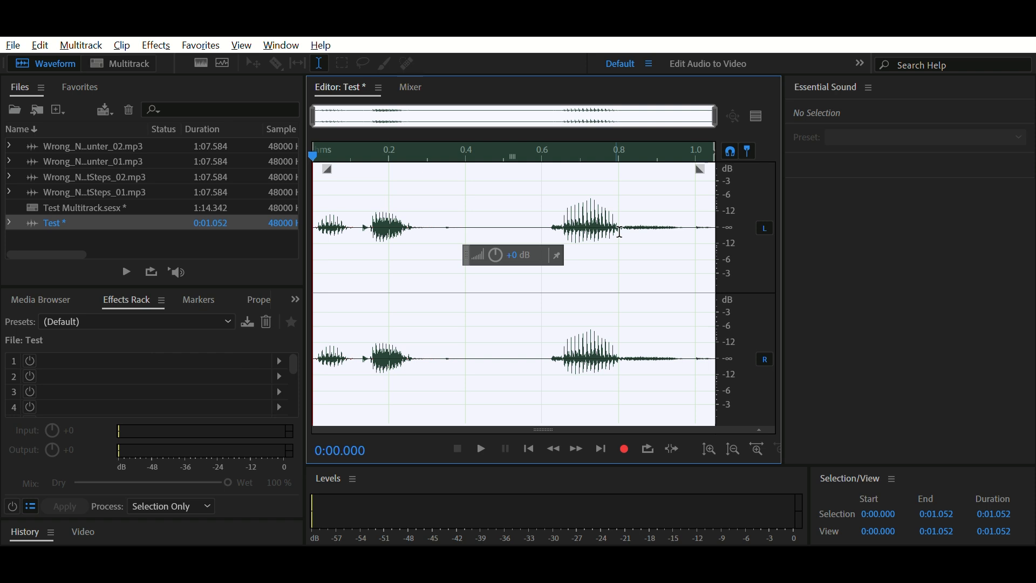
{"action": "left_click", "coordinate": [664, 225]}
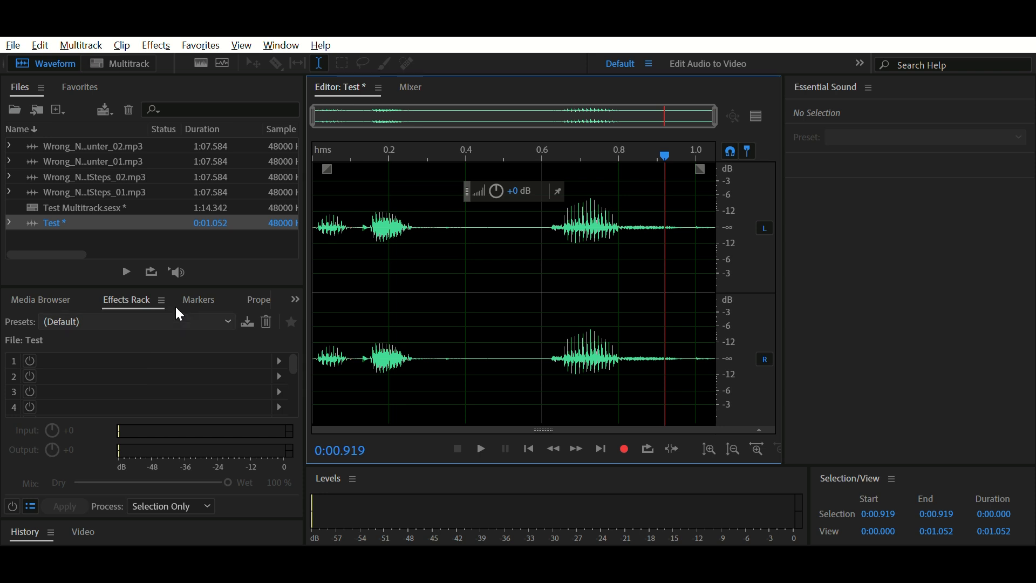
Step: Enlarge the Effects Rack, add the Amplify effect to slot 1, and apply the rack to the Test recording
{"action": "left_click_drag", "start_coordinate": [243, 277], "coordinate": [244, 128]}
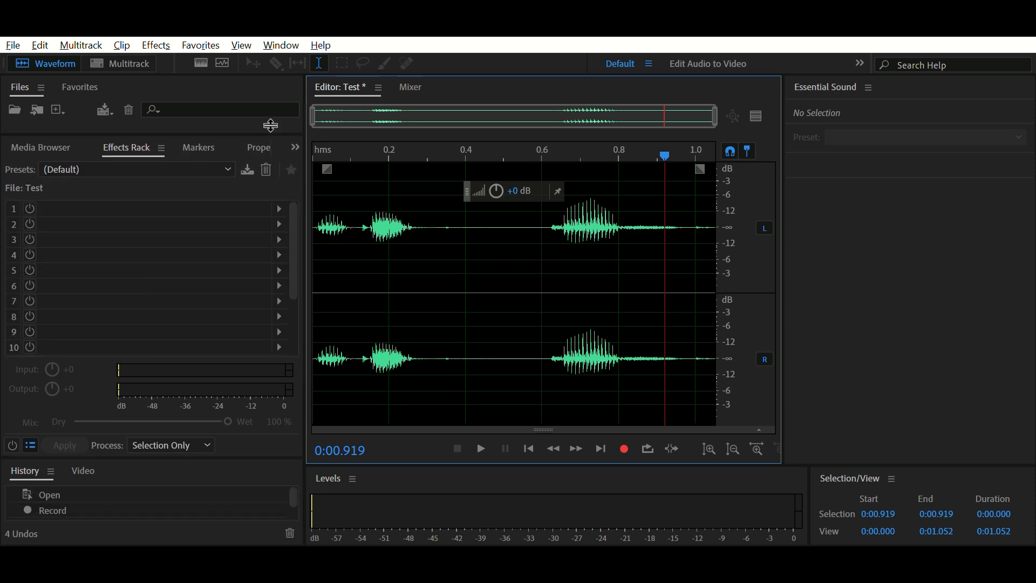
{"action": "left_click", "coordinate": [120, 157]}
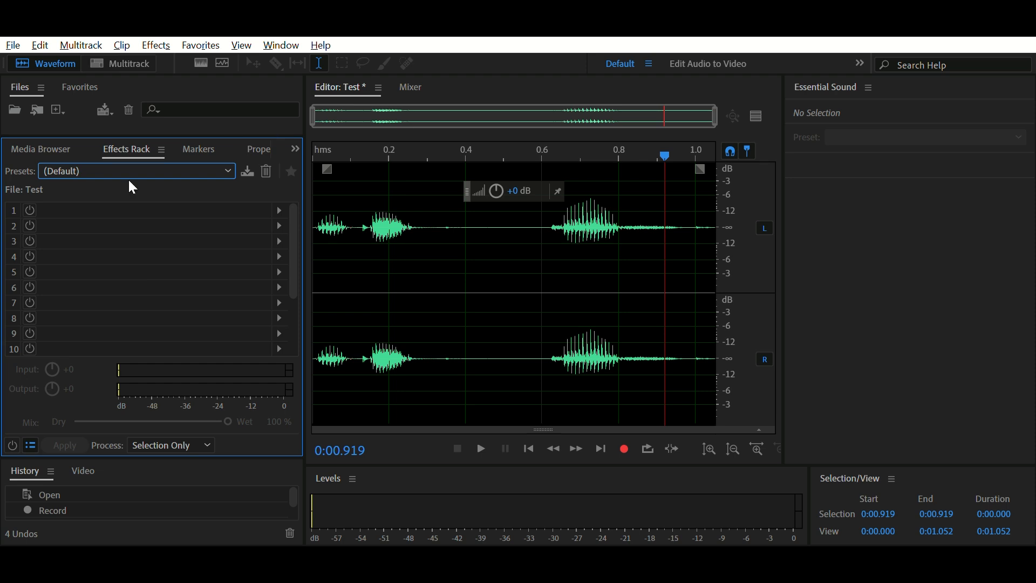
{"action": "left_click", "coordinate": [279, 210]}
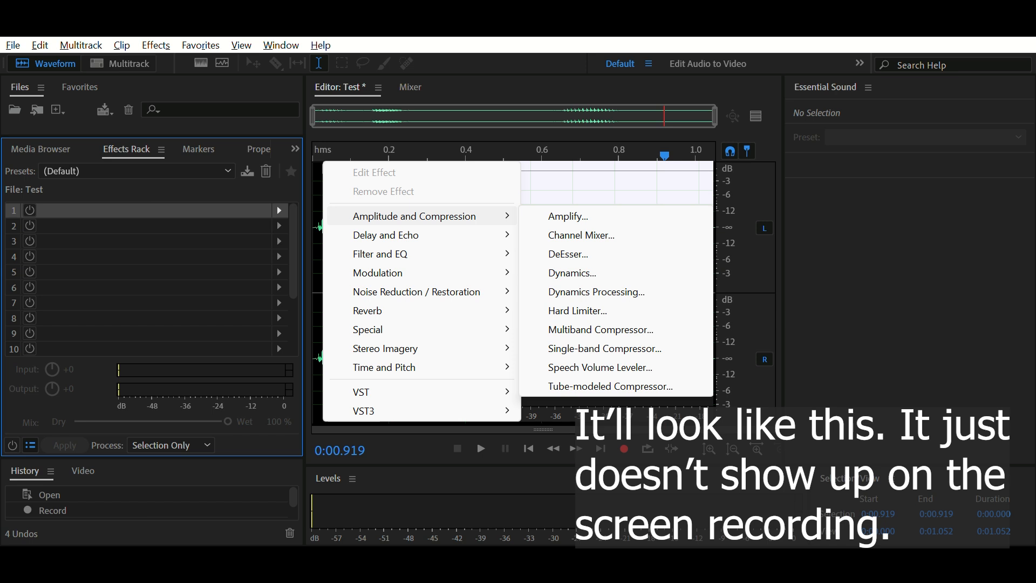
{"action": "left_click", "coordinate": [568, 216]}
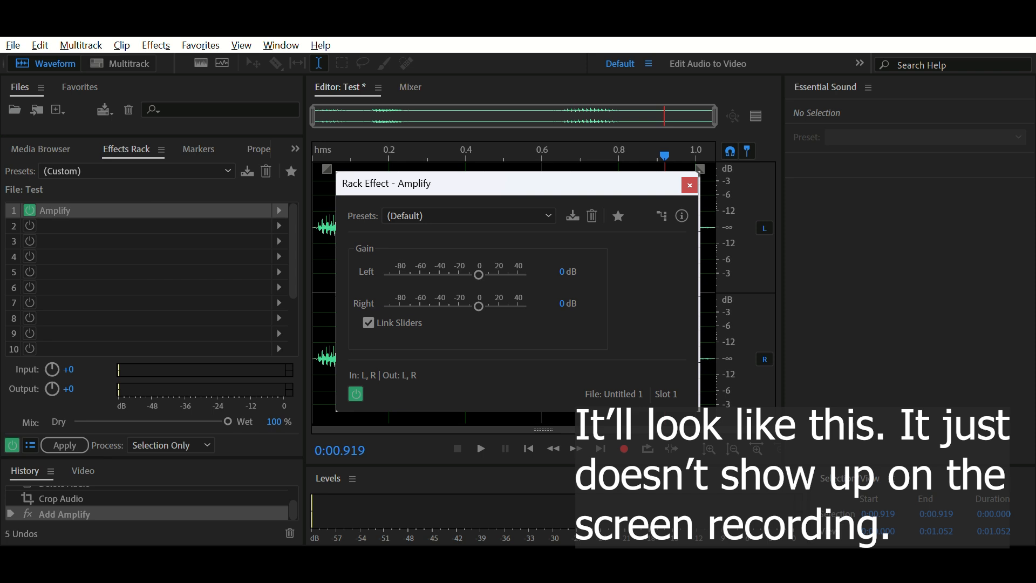
{"action": "left_click", "coordinate": [689, 185]}
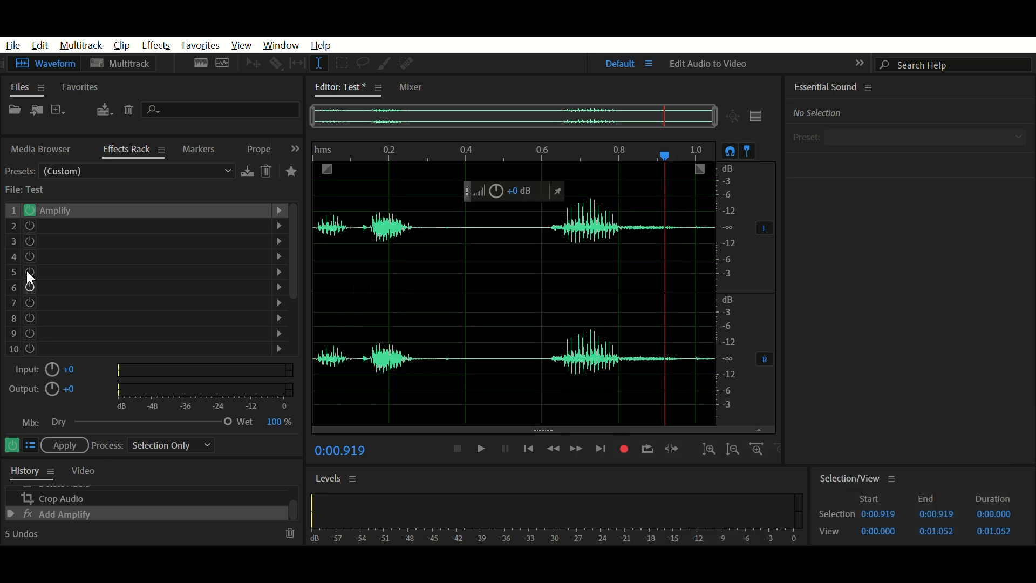
{"action": "left_click", "coordinate": [42, 209]}
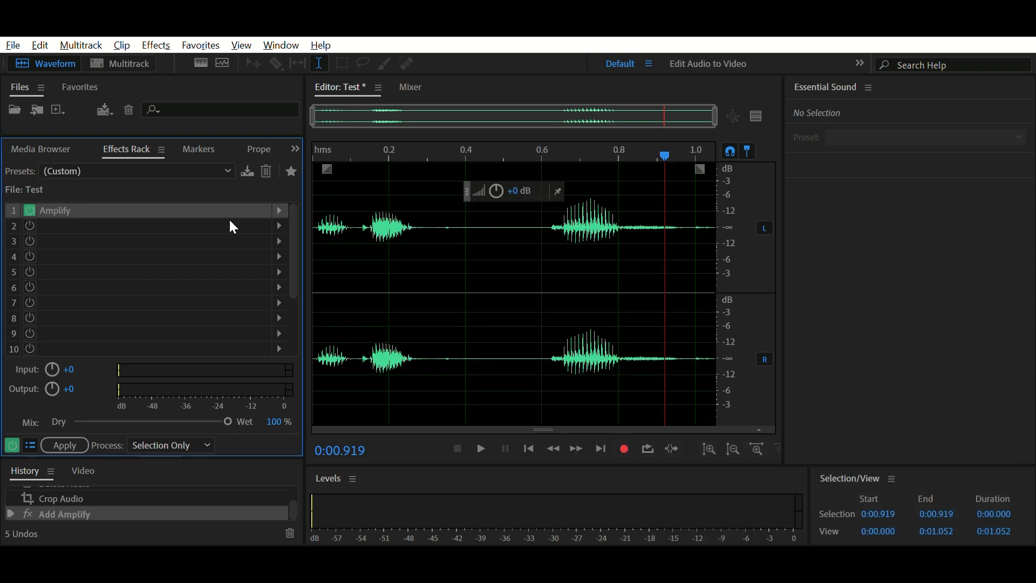
{"action": "left_click", "coordinate": [65, 444]}
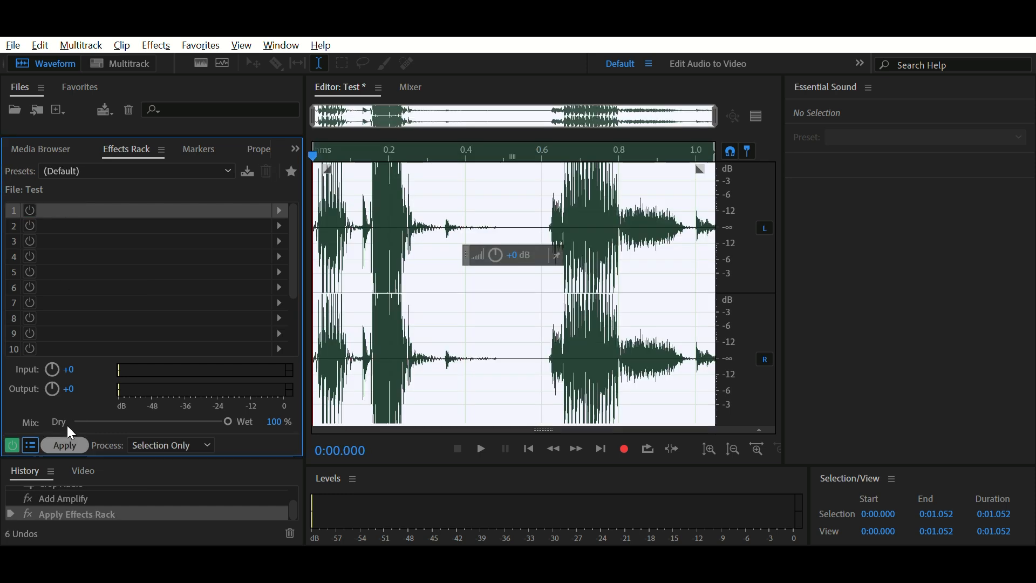